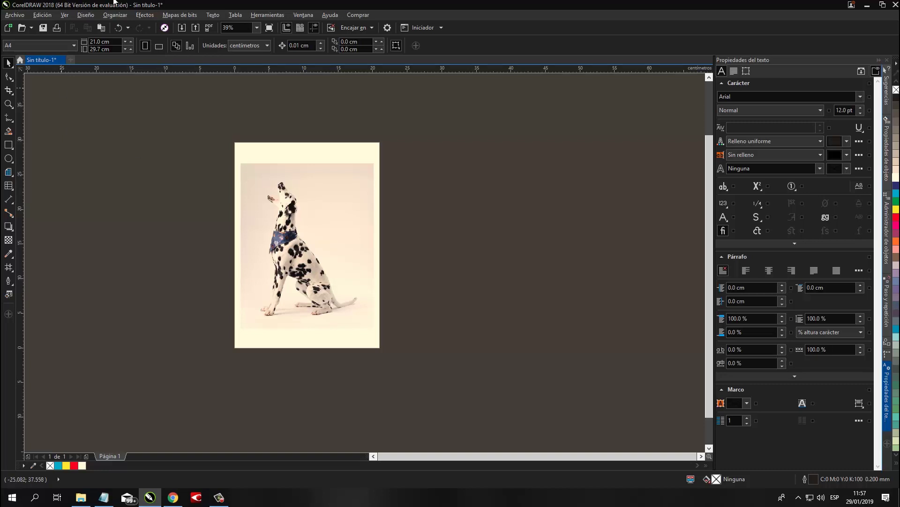
# - Drag the dalmatian photo off the A4 page onto the workspace to its right
pyautogui.click(282, 250)
pyautogui.moveTo(282, 249); pyautogui.dragTo(490, 248)
pyautogui.click(254, 201)
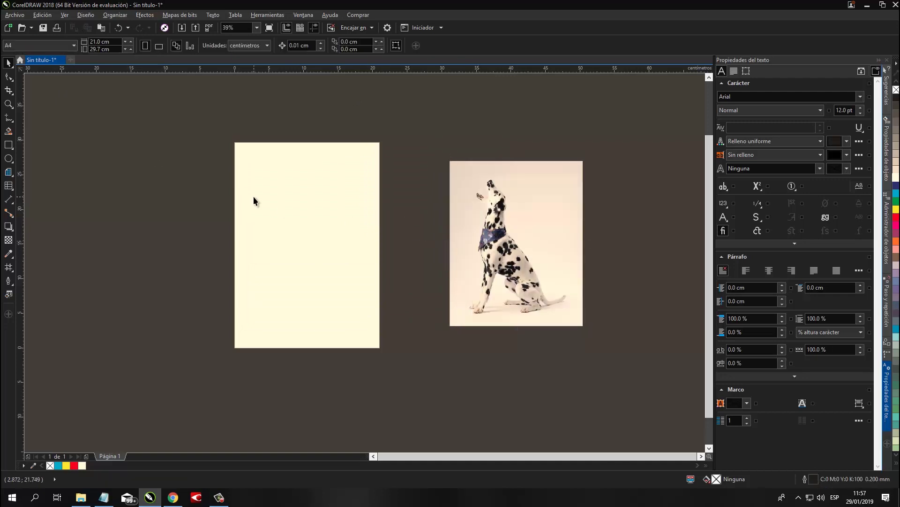
# - Draw a 10-column by 15-row graph-paper grid spanning the whole A4 page
pyautogui.click(9, 176)
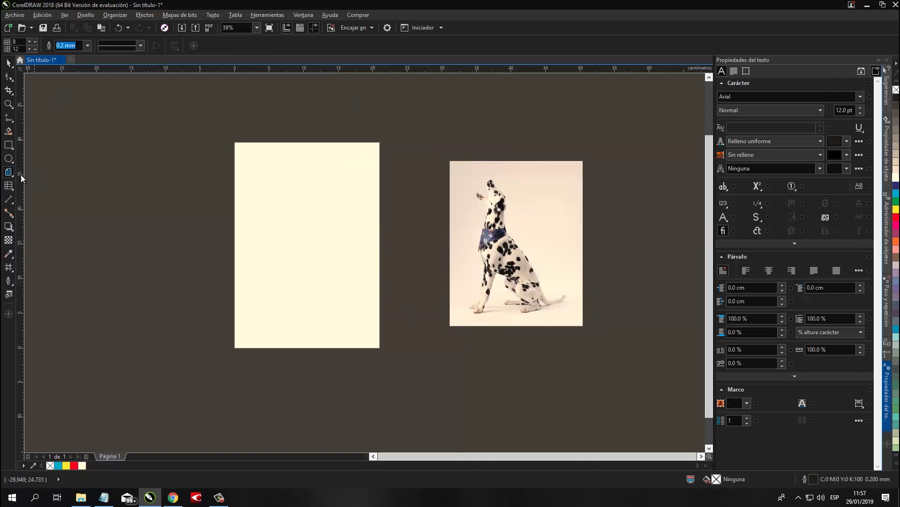
pyautogui.click(12, 175)
pyautogui.click(37, 172)
pyautogui.press('space')
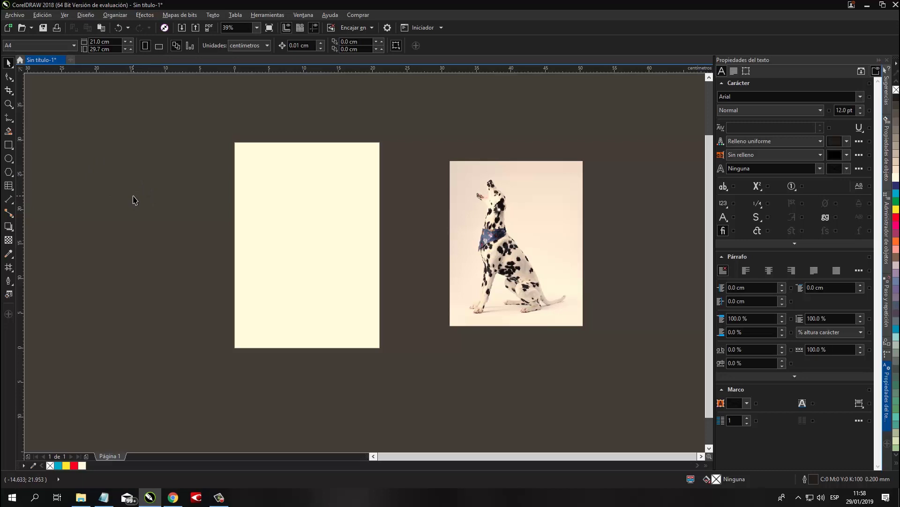
pyautogui.press('space')
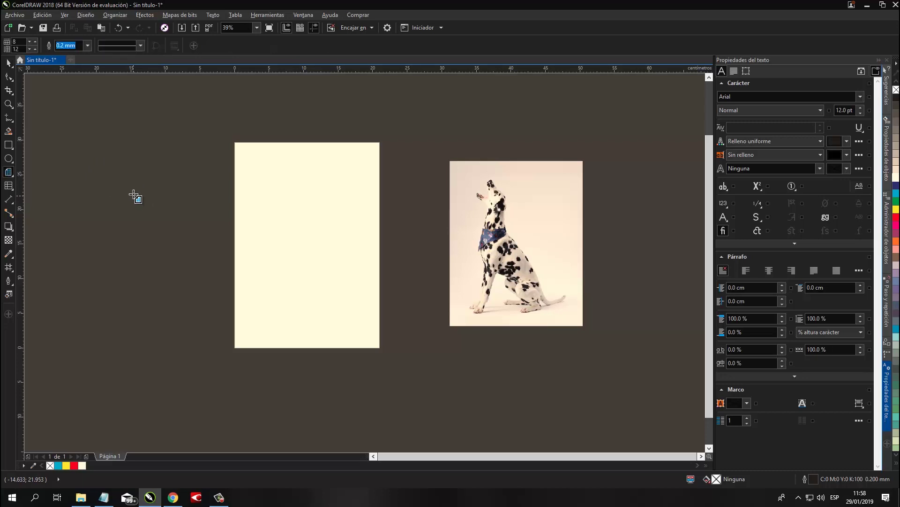
pyautogui.click(10, 174)
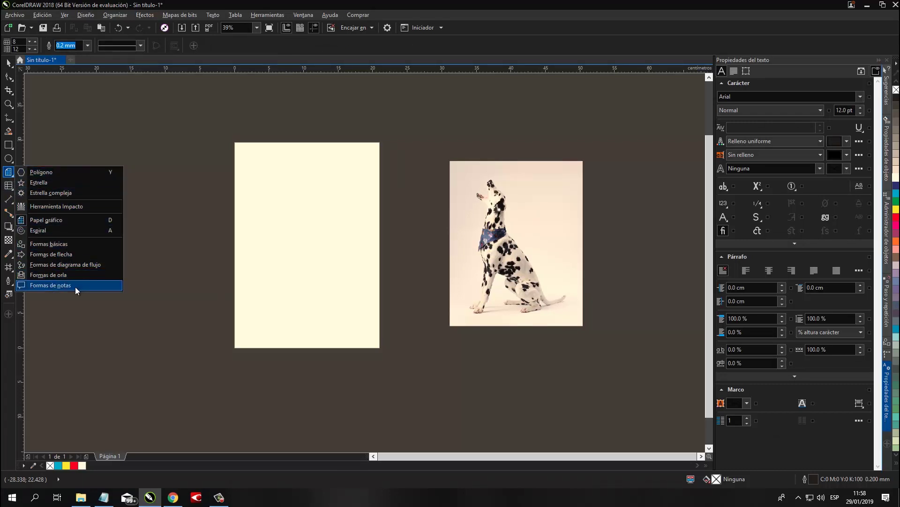
pyautogui.click(55, 221)
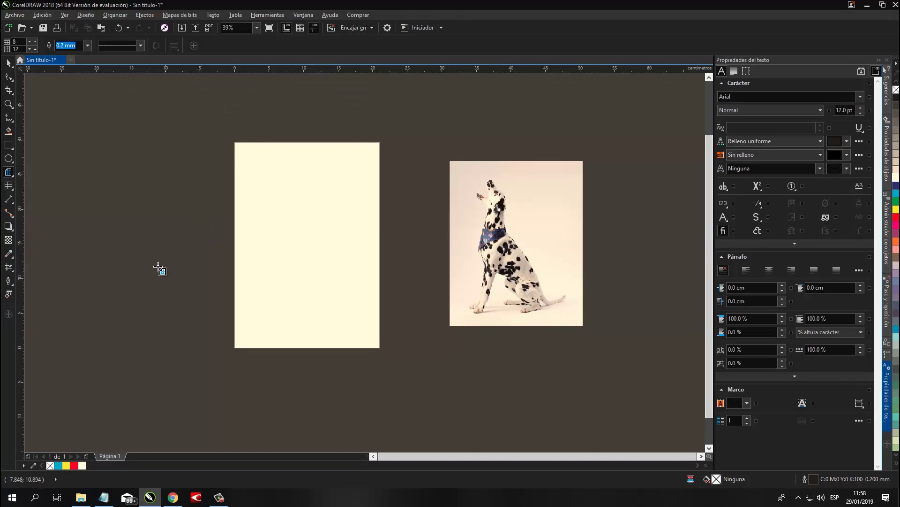
pyautogui.click(24, 49)
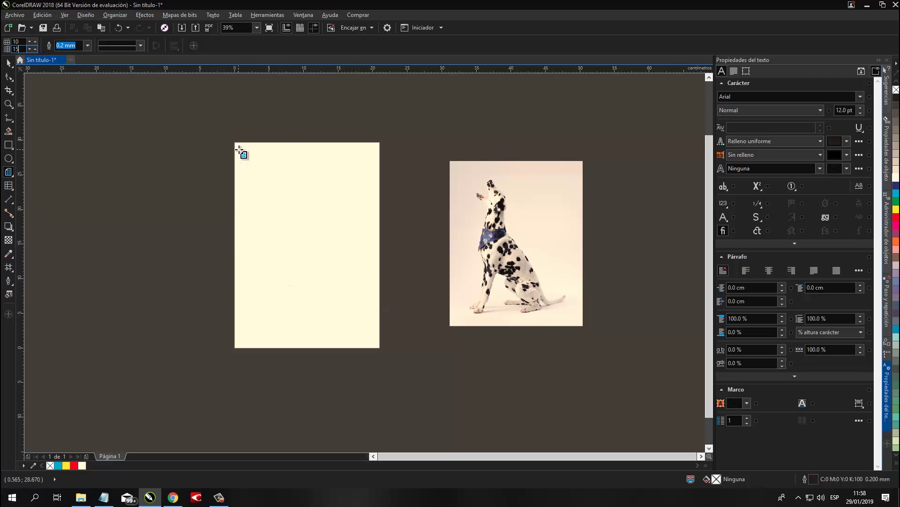
pyautogui.moveTo(239, 150); pyautogui.dragTo(375, 343)
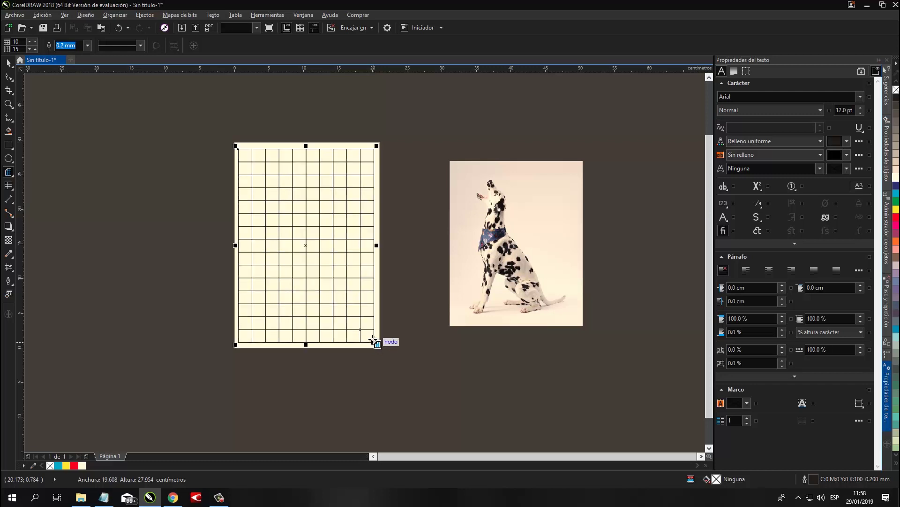
pyautogui.click(8, 62)
# - Zoom in on the grid and give its lines a magenta outline
pyautogui.click(111, 177)
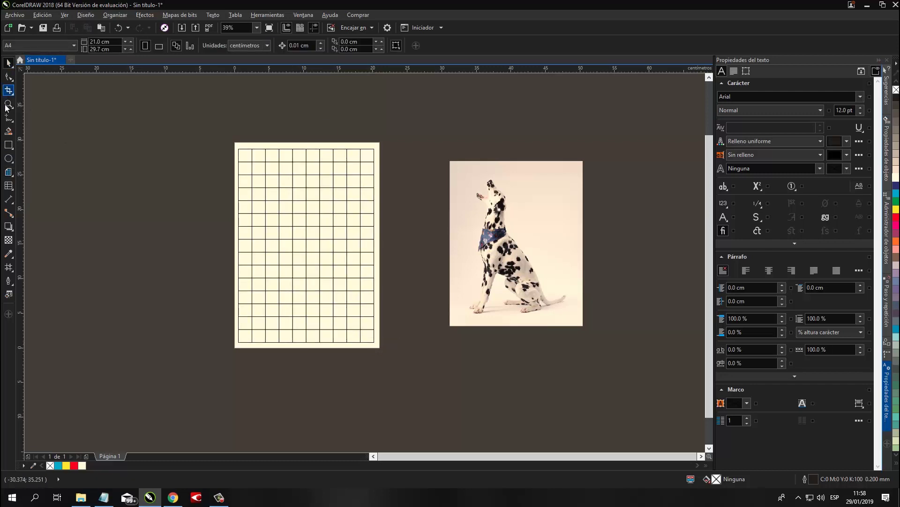
pyautogui.press('z')
pyautogui.moveTo(205, 117); pyautogui.dragTo(419, 399)
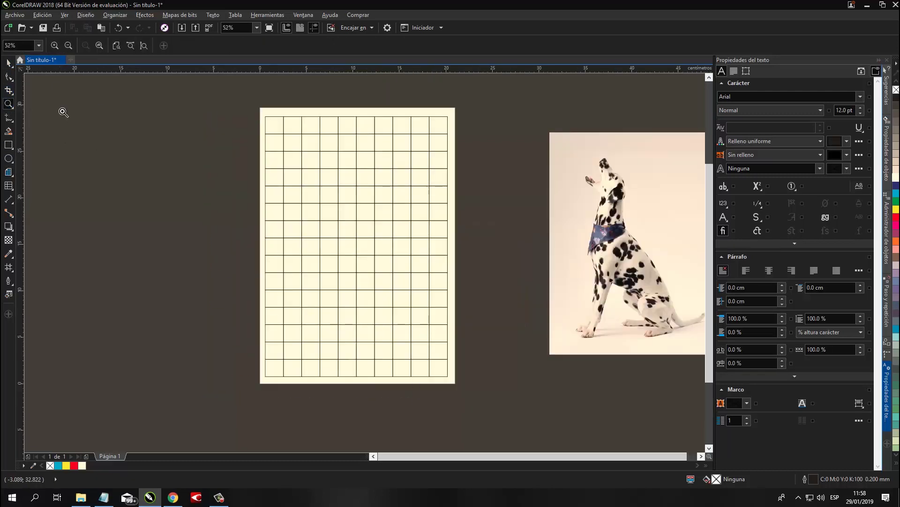
pyautogui.click(13, 65)
pyautogui.click(328, 201)
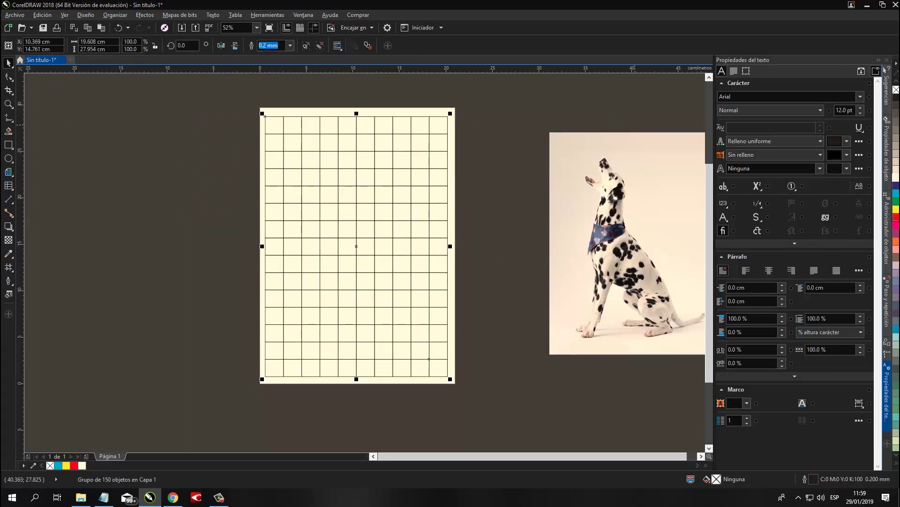
pyautogui.rightClick(895, 226)
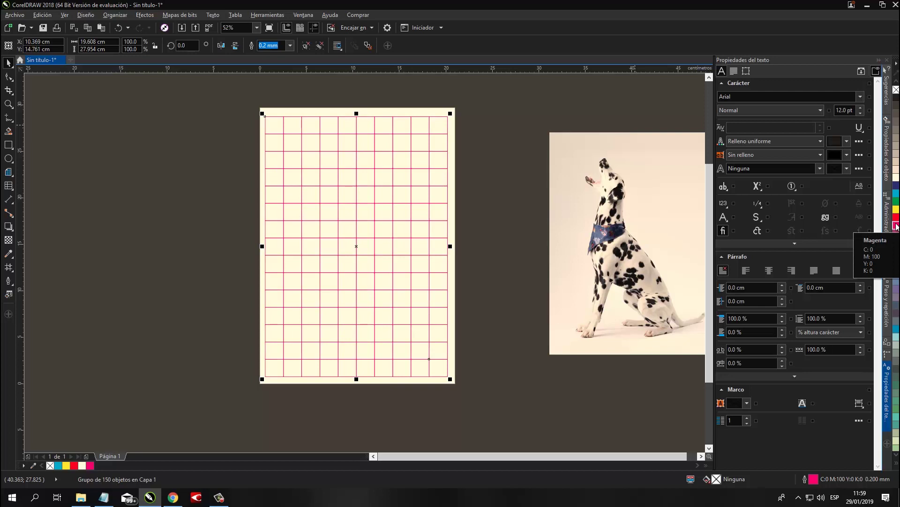
# - Ungroup the grid into its separate rectangle cells
pyautogui.click(238, 186)
pyautogui.click(305, 222)
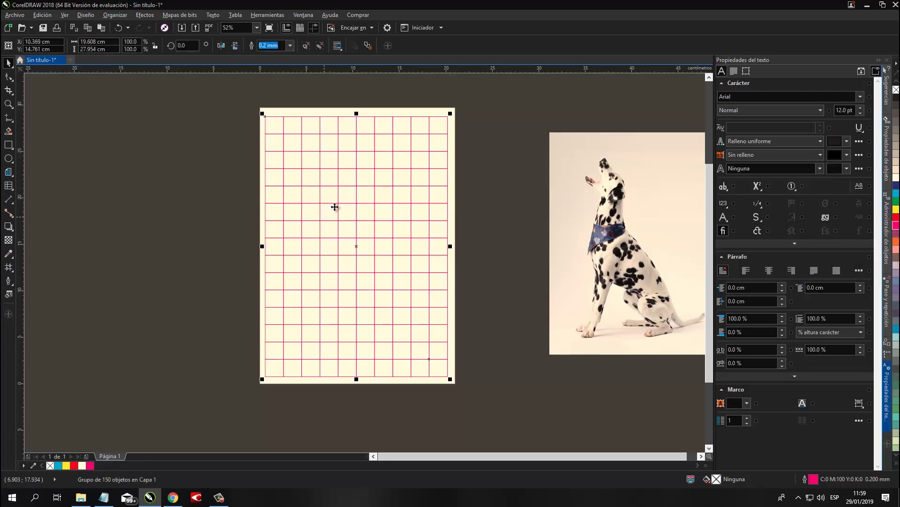
pyautogui.click(306, 46)
# - Test-drag a few cells out of the grid, undo the moves, then marquee-select all cells
pyautogui.click(235, 137)
pyautogui.click(272, 128)
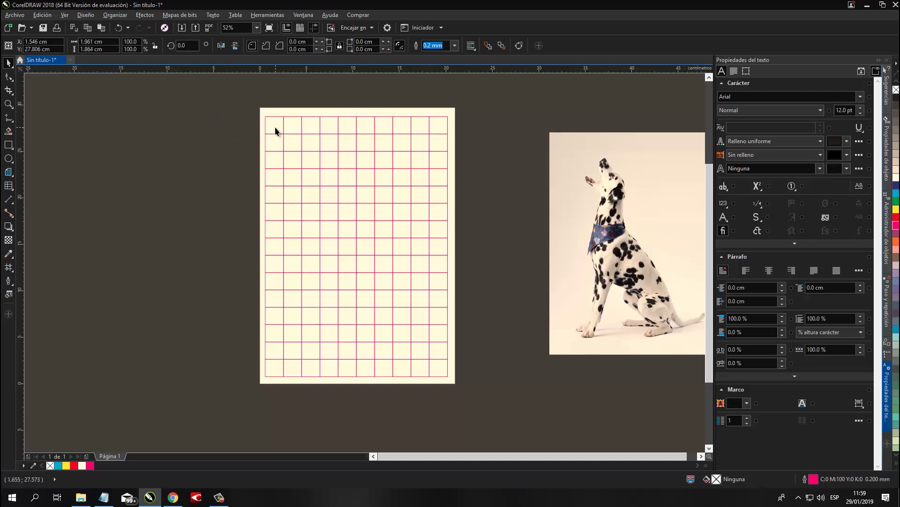
pyautogui.click(227, 137)
pyautogui.click(274, 131)
pyautogui.moveTo(270, 125); pyautogui.dragTo(230, 116)
pyautogui.moveTo(290, 118); pyautogui.dragTo(294, 106)
pyautogui.click(434, 169)
pyautogui.moveTo(434, 169); pyautogui.dragTo(459, 224)
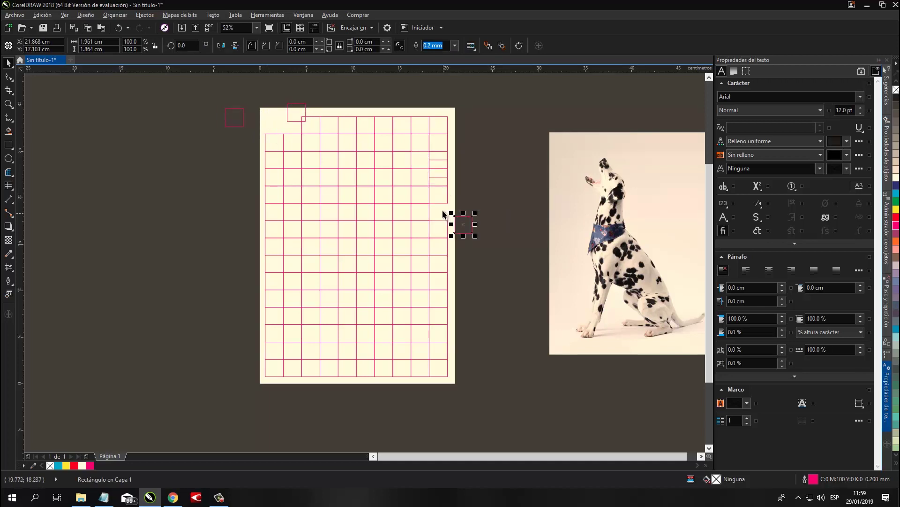
pyautogui.click(474, 231)
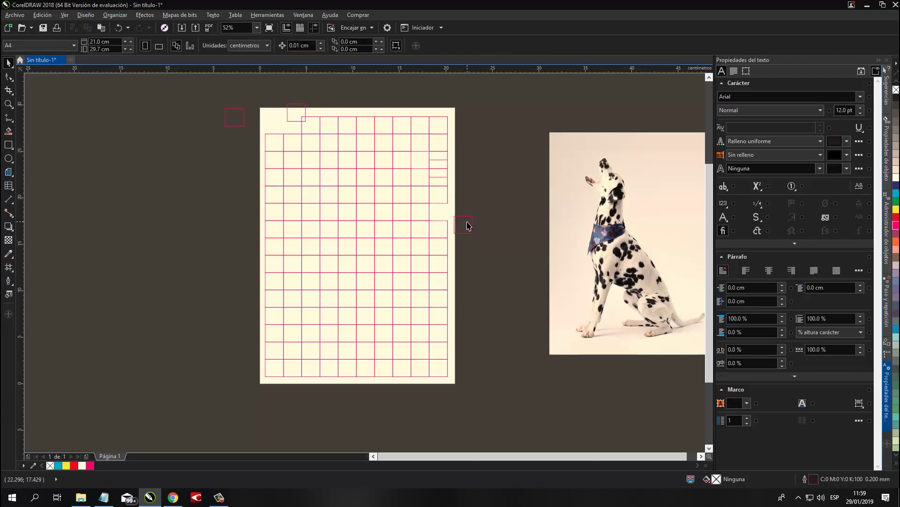
pyautogui.hotkey('ctrl', 'z')
pyautogui.hotkey('ctrl', 'z')
pyautogui.hotkey('ctrl', 'z')
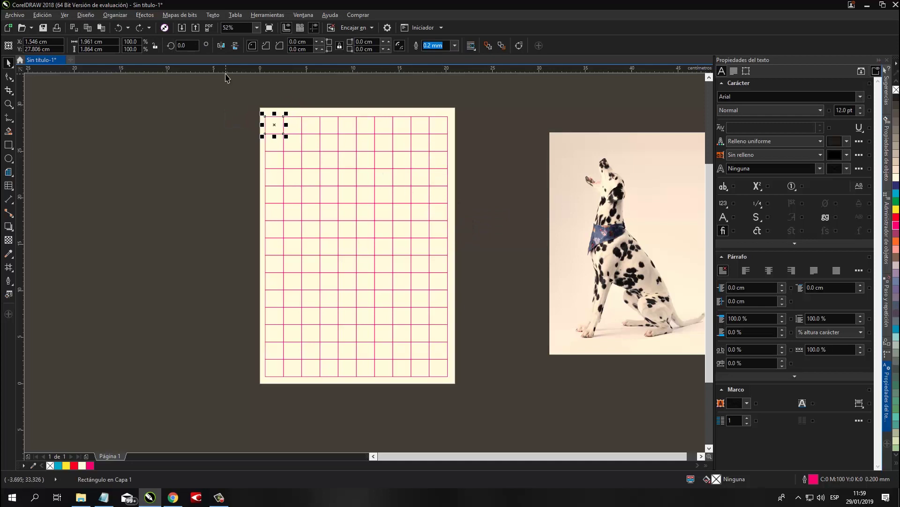
pyautogui.moveTo(239, 95); pyautogui.dragTo(498, 424)
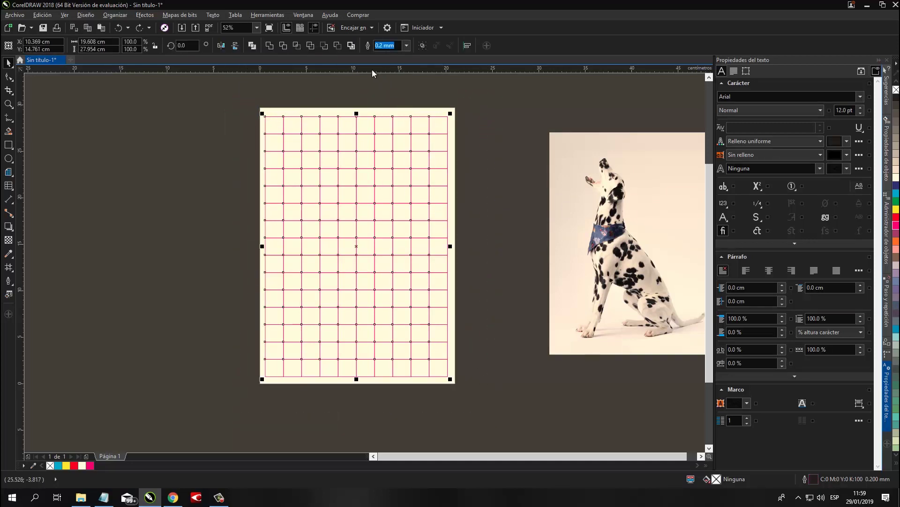
# - Group the selected grid cells back together
pyautogui.rightClick(391, 146)
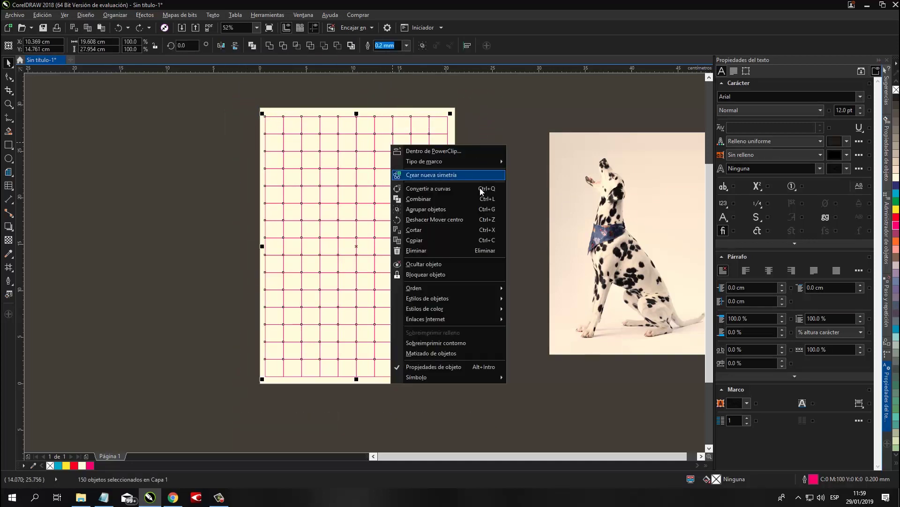
pyautogui.click(445, 212)
pyautogui.click(165, 197)
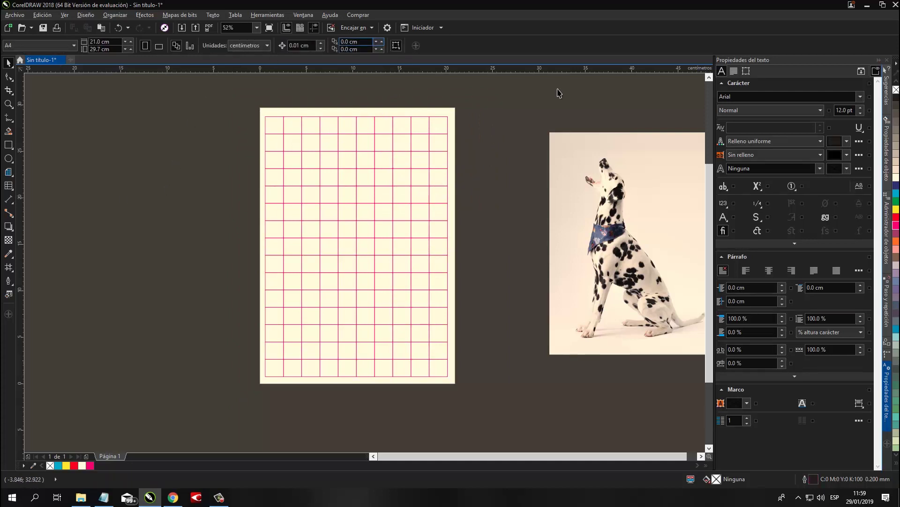
# - Move the dalmatian photo nearer the page and PowerClip it inside the magenta grid
pyautogui.moveTo(610, 276); pyautogui.dragTo(552, 270)
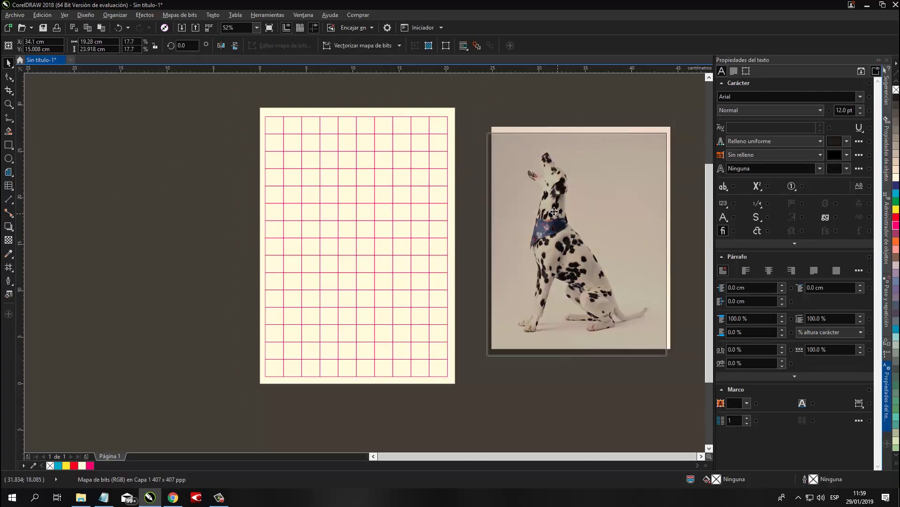
pyautogui.moveTo(554, 211)
pyautogui.mouseDown()
pyautogui.moveTo(558, 219)
pyautogui.moveTo(553, 209)
pyautogui.mouseUp()
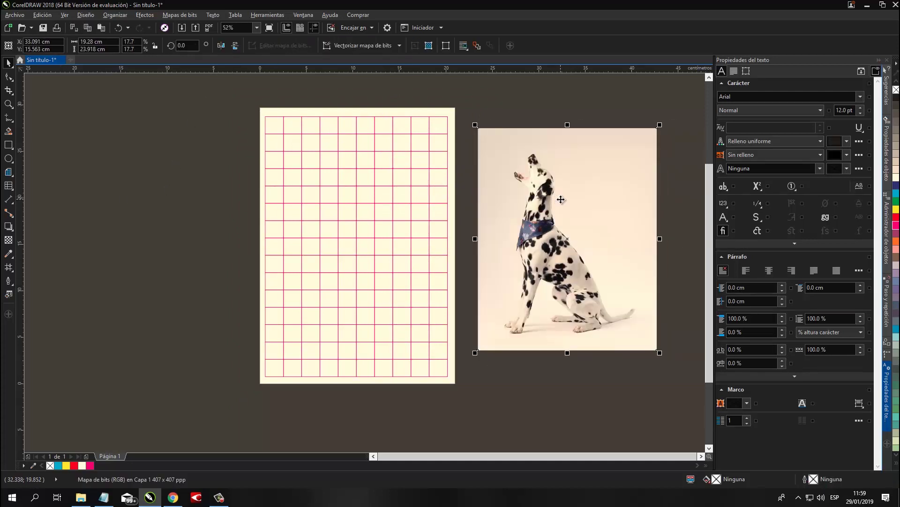
pyautogui.rightClick(561, 201)
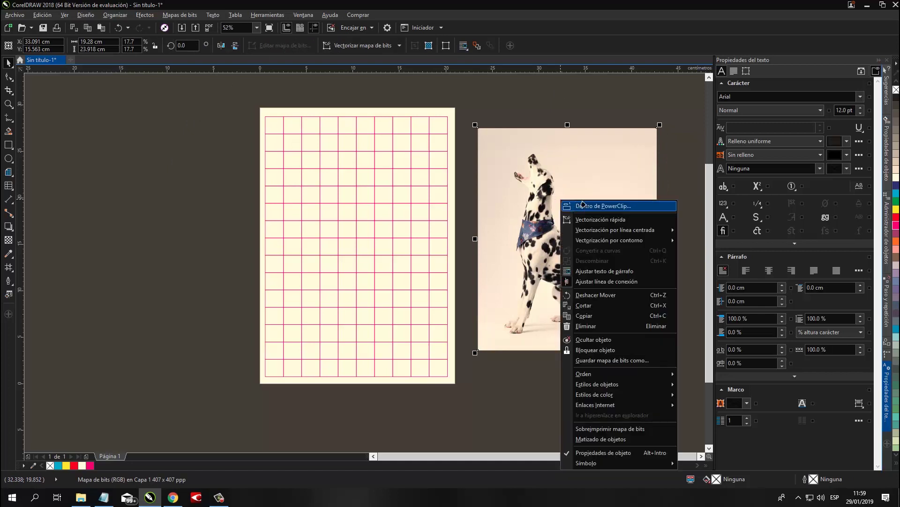
pyautogui.click(583, 205)
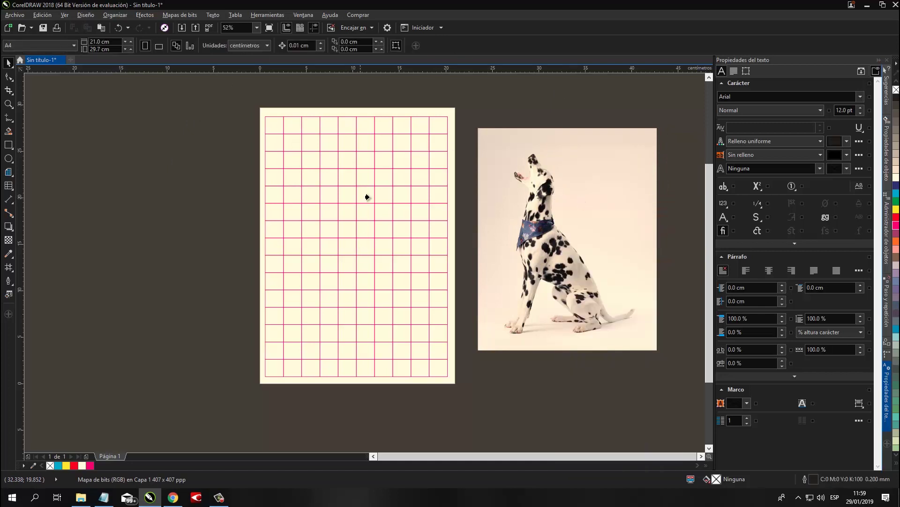
pyautogui.click(348, 230)
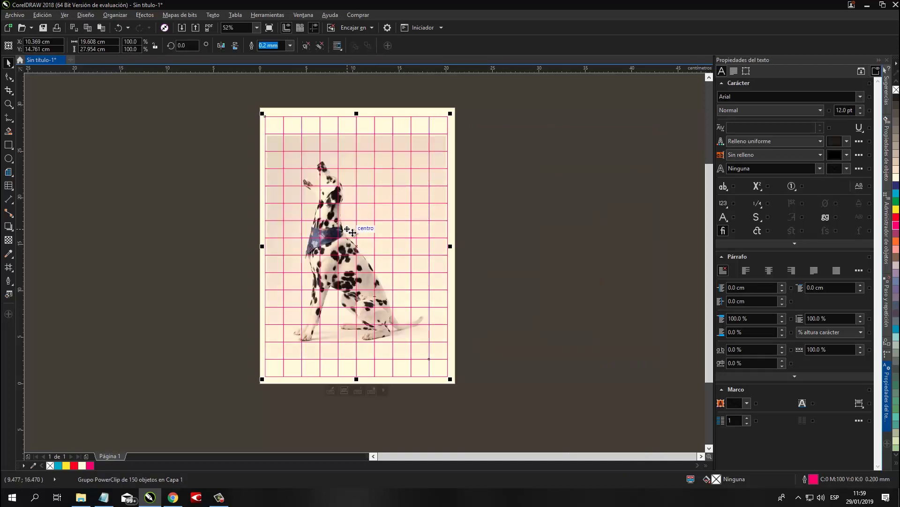
# - Edit the PowerClip to enlarge the dog photo and shift it up-left, then finish editing
pyautogui.rightClick(351, 234)
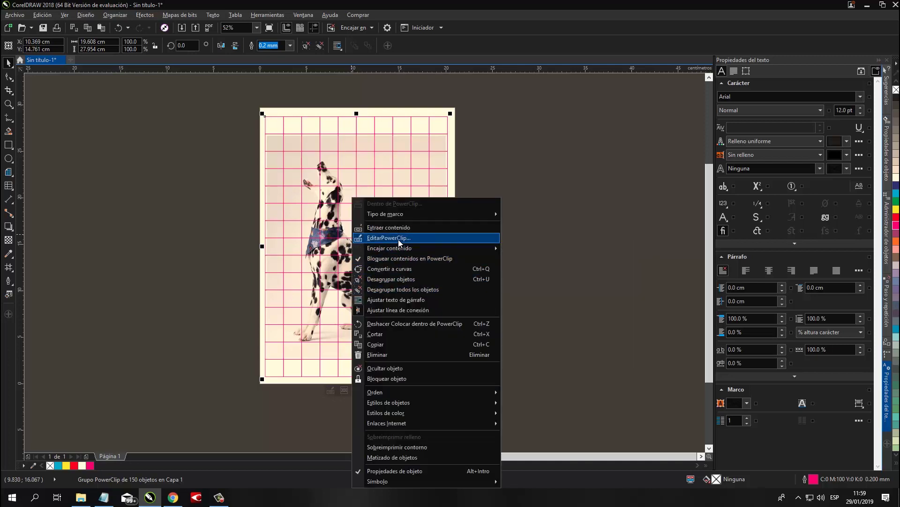
pyautogui.click(399, 238)
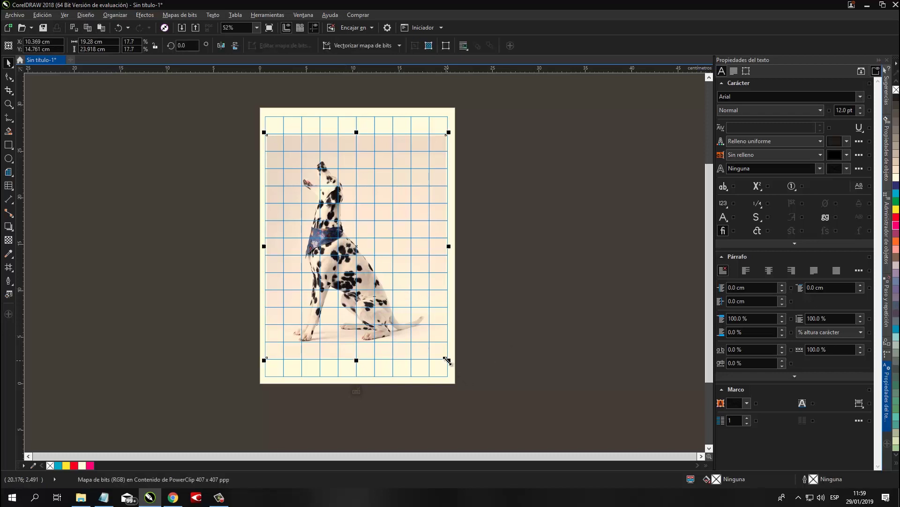
pyautogui.moveTo(447, 360)
pyautogui.mouseDown()
pyautogui.moveTo(477, 398)
pyautogui.moveTo(446, 356)
pyautogui.mouseUp()
pyautogui.moveTo(440, 291); pyautogui.dragTo(431, 283)
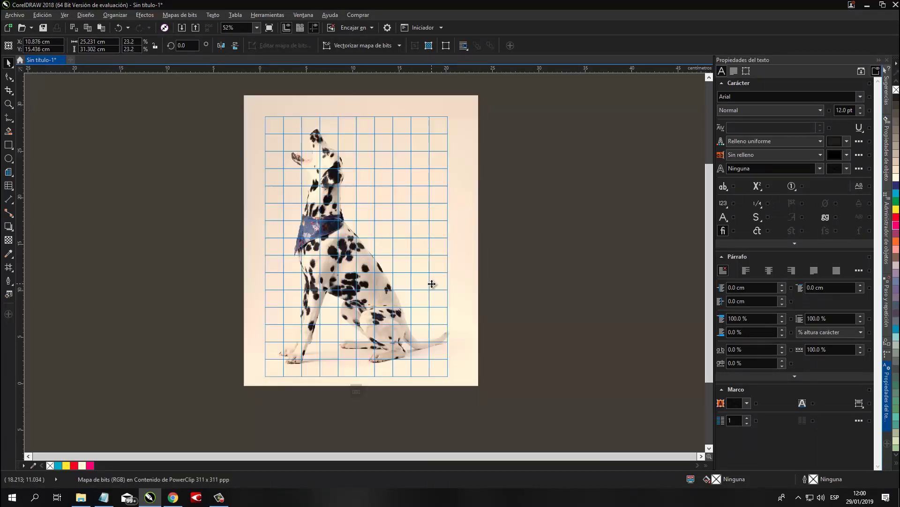
pyautogui.rightClick(412, 237)
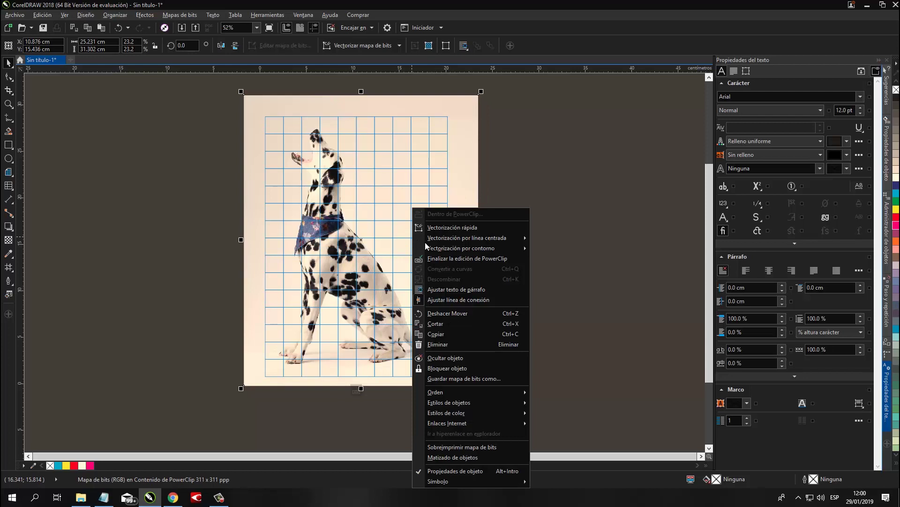
pyautogui.click(463, 258)
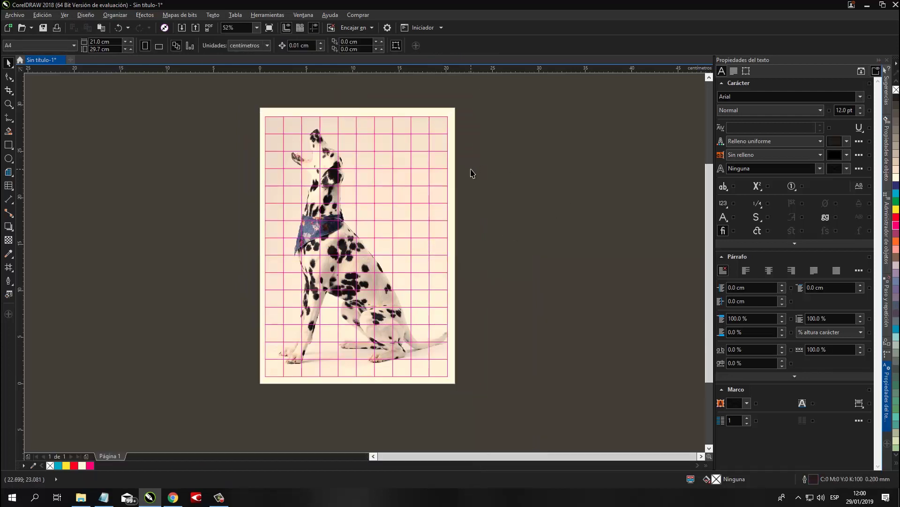
pyautogui.click(396, 237)
# - Nudge the clipped grid slightly, then ungroup it into its 150 cells
pyautogui.moveTo(395, 237)
pyautogui.mouseDown()
pyautogui.moveTo(405, 250)
pyautogui.moveTo(392, 247)
pyautogui.moveTo(394, 235)
pyautogui.moveTo(398, 264)
pyautogui.moveTo(378, 235)
pyautogui.moveTo(392, 235)
pyautogui.mouseUp()
pyautogui.click(568, 257)
pyautogui.click(393, 256)
pyautogui.click(535, 252)
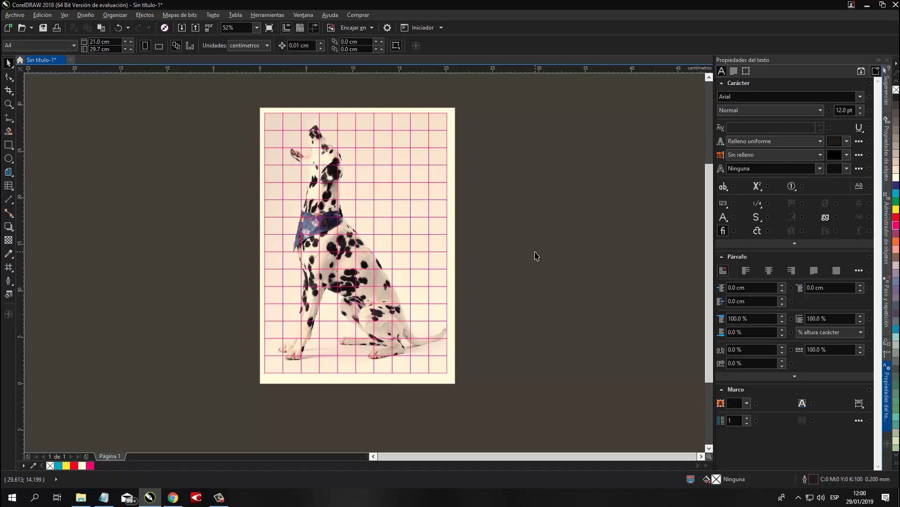
pyautogui.click(400, 206)
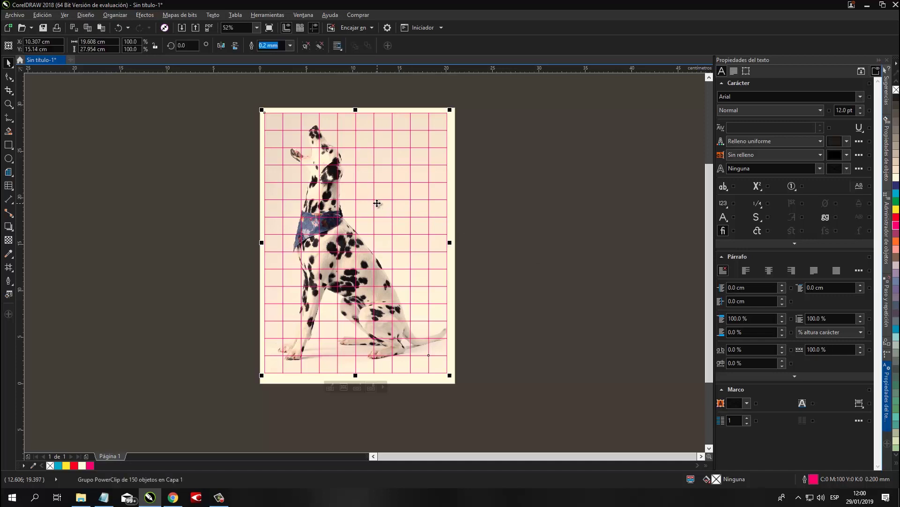
pyautogui.click(306, 46)
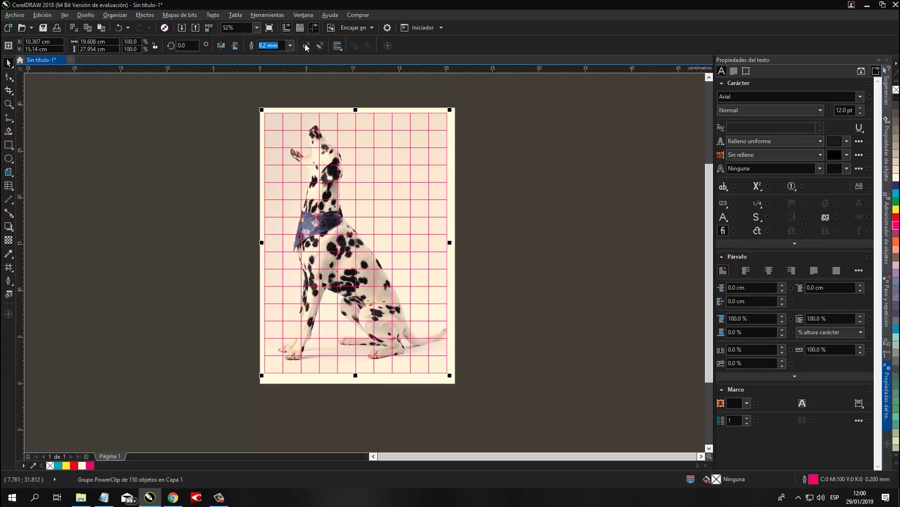
pyautogui.click(208, 145)
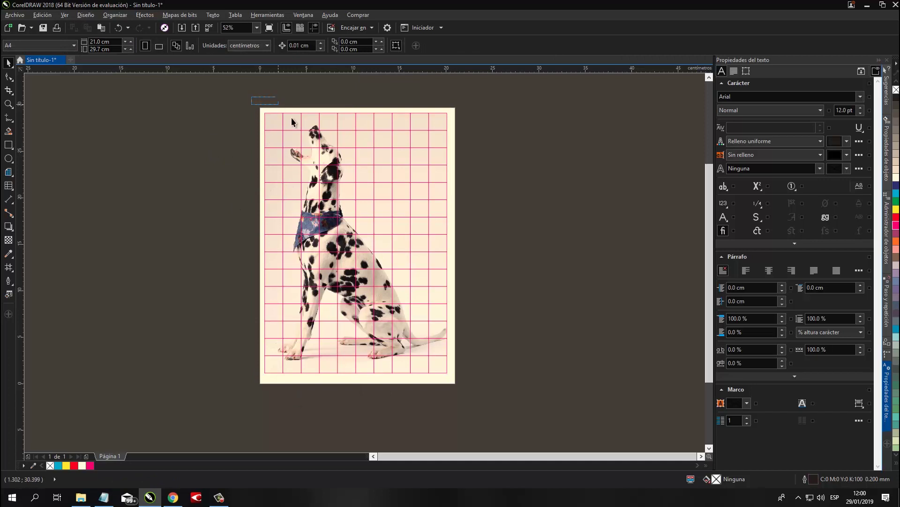
# - Delete the grid's leftmost and rightmost columns of cells
pyautogui.moveTo(291, 122); pyautogui.dragTo(288, 414)
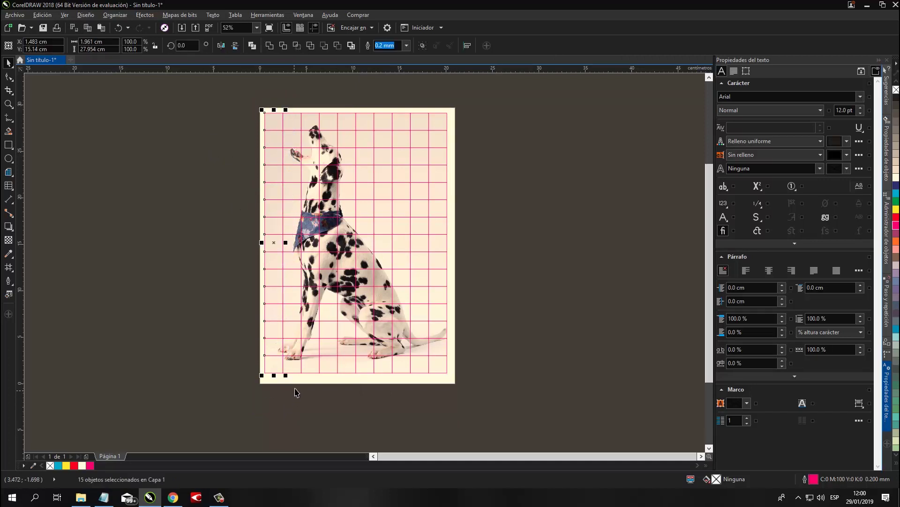
pyautogui.press('Delete')
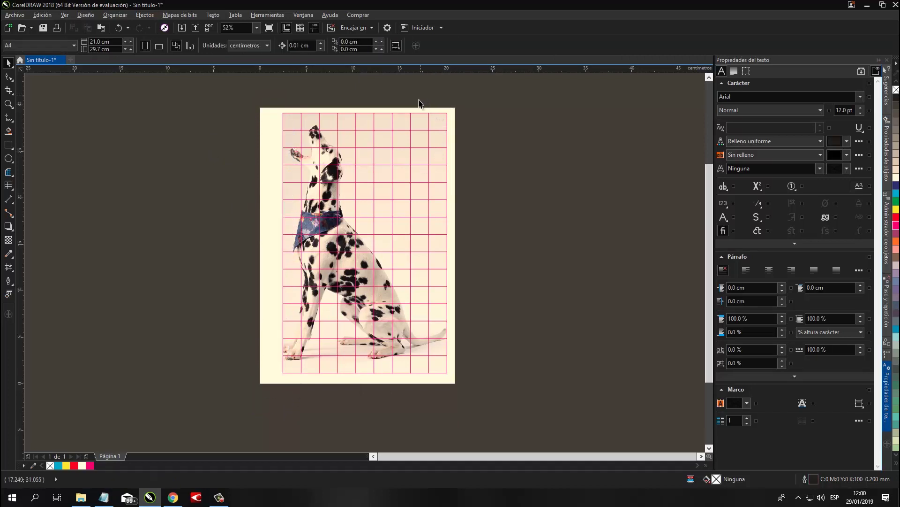
pyautogui.moveTo(419, 95); pyautogui.dragTo(489, 404)
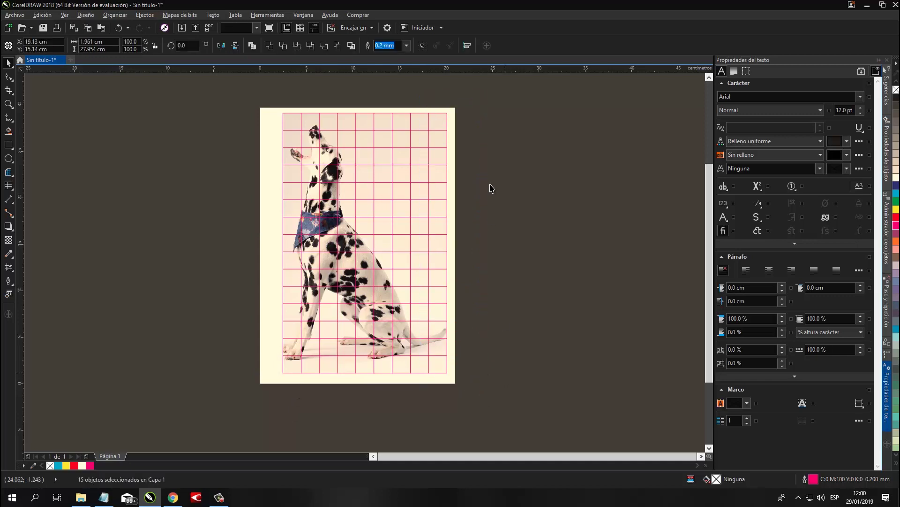
pyautogui.moveTo(426, 95); pyautogui.dragTo(497, 404)
pyautogui.press('Delete')
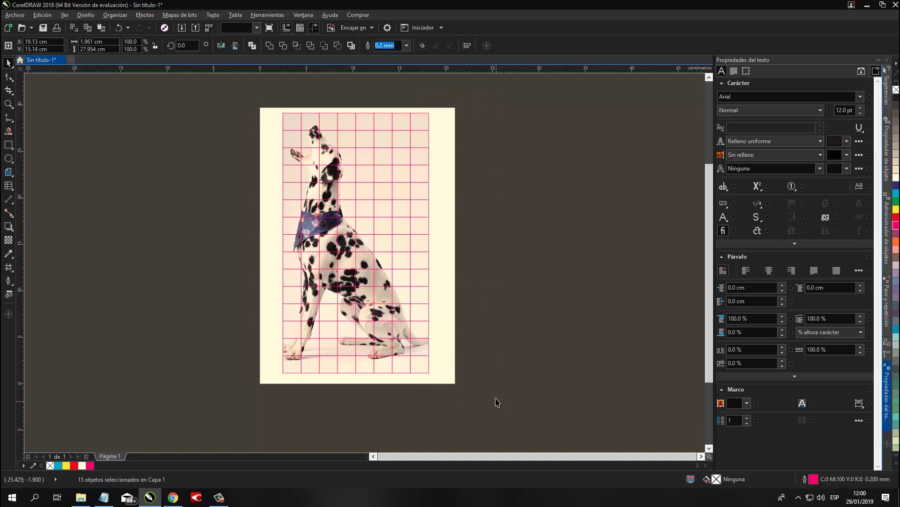
# - Delete the top and bottom rows, then pull the dog's nose cell out to the left
pyautogui.moveTo(256, 100); pyautogui.dragTo(452, 127)
pyautogui.moveTo(249, 97); pyautogui.dragTo(450, 129)
pyautogui.press('Delete')
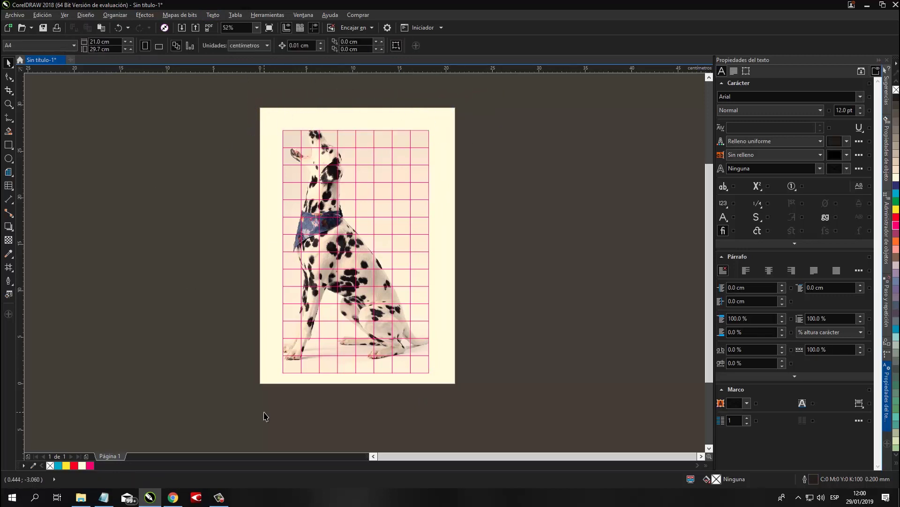
pyautogui.moveTo(253, 353); pyautogui.dragTo(444, 390)
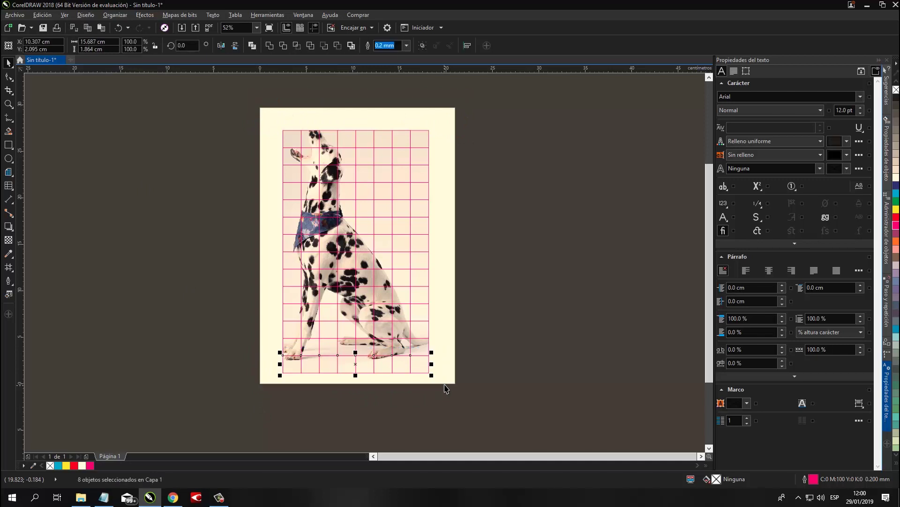
pyautogui.press('Delete')
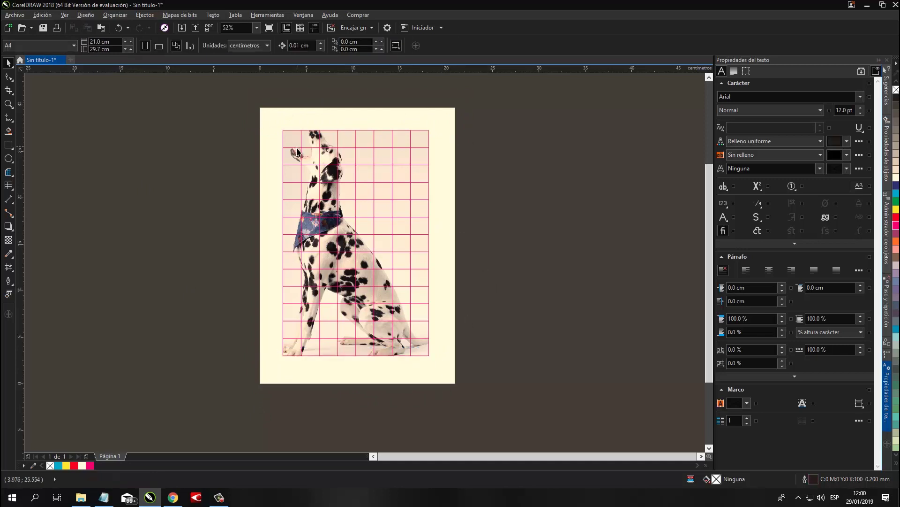
pyautogui.moveTo(297, 151); pyautogui.dragTo(319, 121)
# - Drag about five more cells from the grid's top and left edges outward beside the page
pyautogui.click(195, 148)
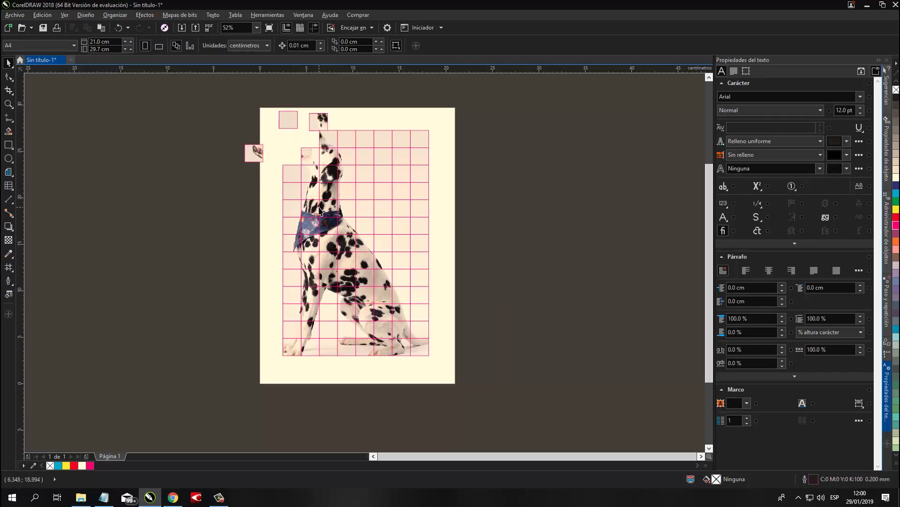
pyautogui.click(310, 159)
pyautogui.moveTo(294, 189); pyautogui.dragTo(241, 207)
pyautogui.moveTo(295, 174)
pyautogui.mouseDown()
pyautogui.moveTo(244, 184)
pyautogui.moveTo(300, 174)
pyautogui.mouseUp()
pyautogui.moveTo(331, 146); pyautogui.dragTo(347, 129)
pyautogui.click(505, 191)
pyautogui.moveTo(286, 277); pyautogui.dragTo(269, 262)
pyautogui.moveTo(289, 223); pyautogui.dragTo(259, 226)
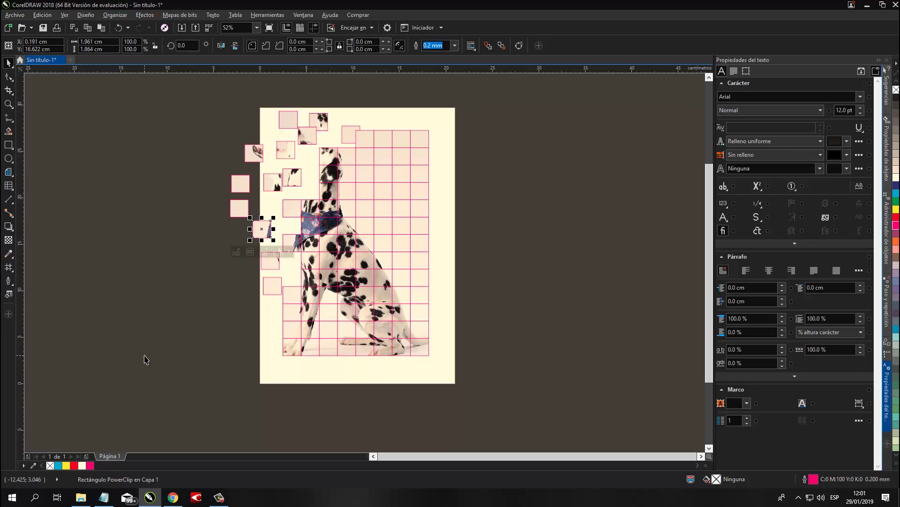